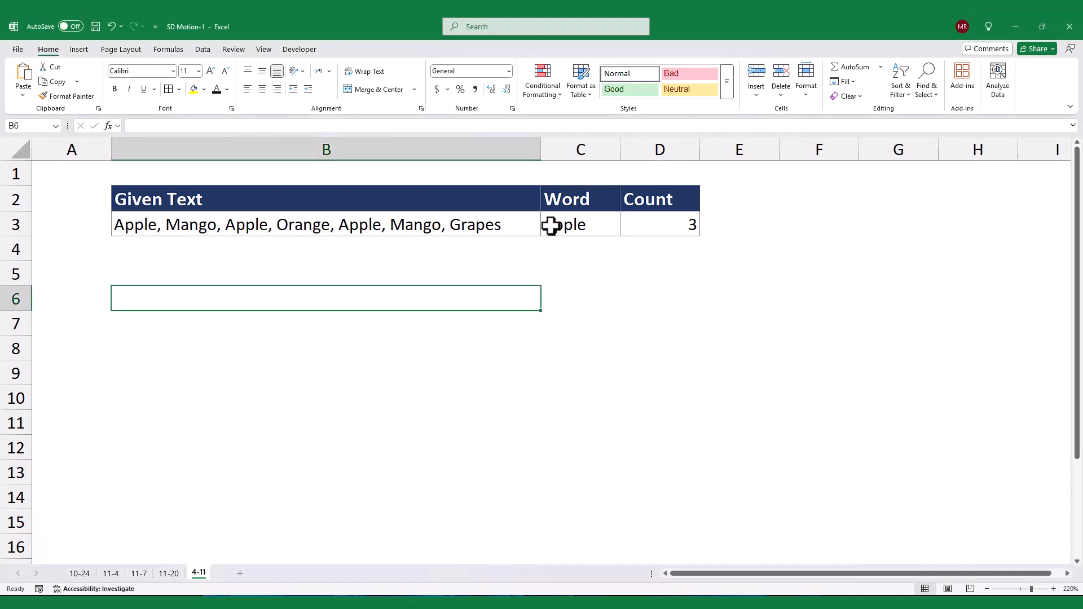
Try Mango, Orange and Grapes in turn as the word to count in C3
{"action": "type", "text": "Mango"}
{"action": "key", "text": "Return"}
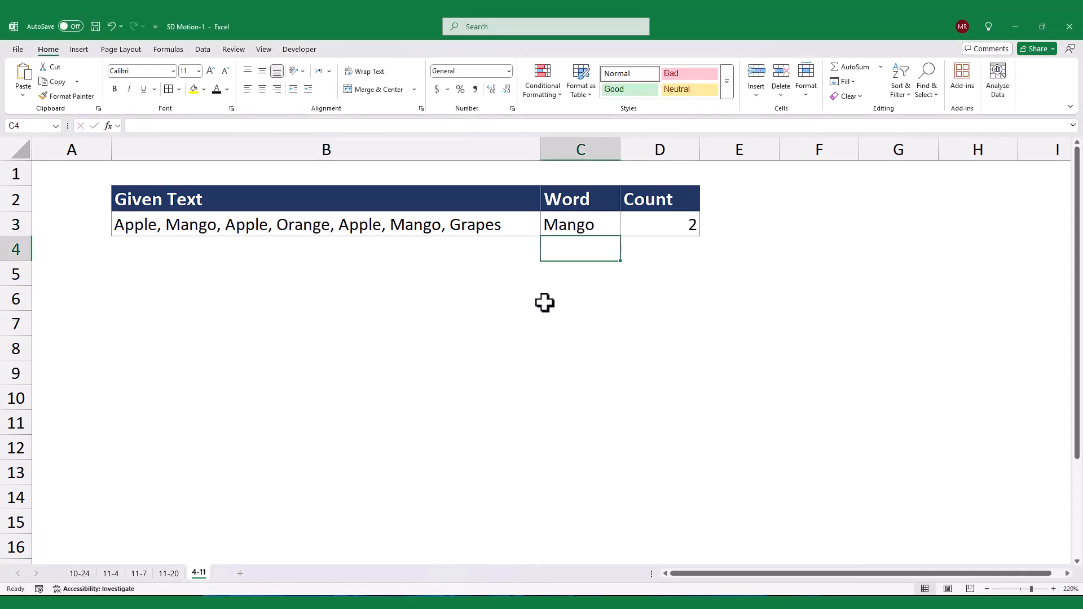
{"action": "key", "text": "Up"}
{"action": "type", "text": "Orange"}
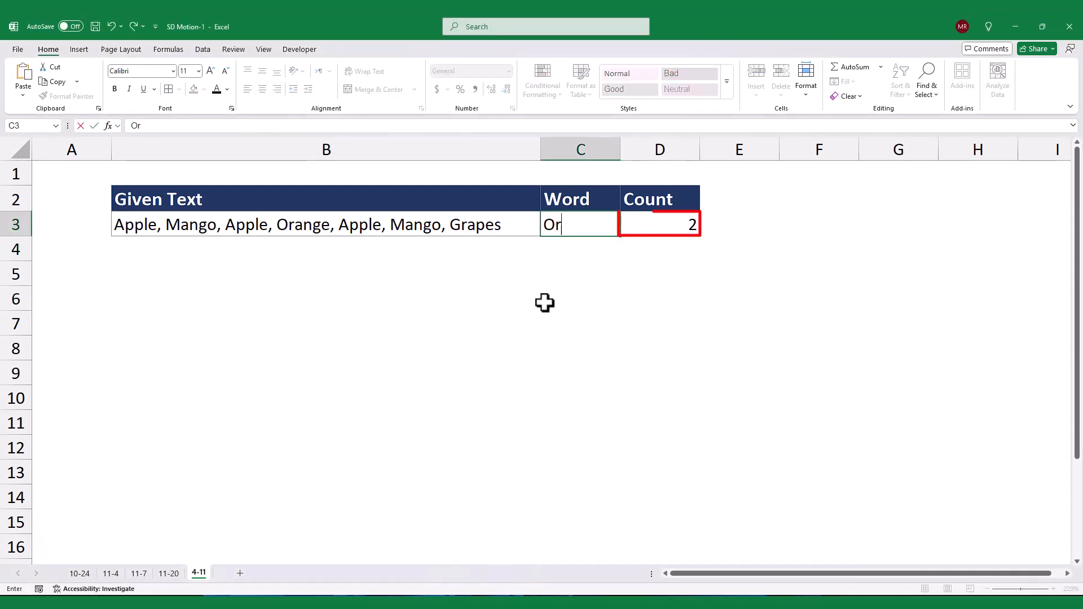
{"action": "key", "text": "Return"}
{"action": "key", "text": "Up"}
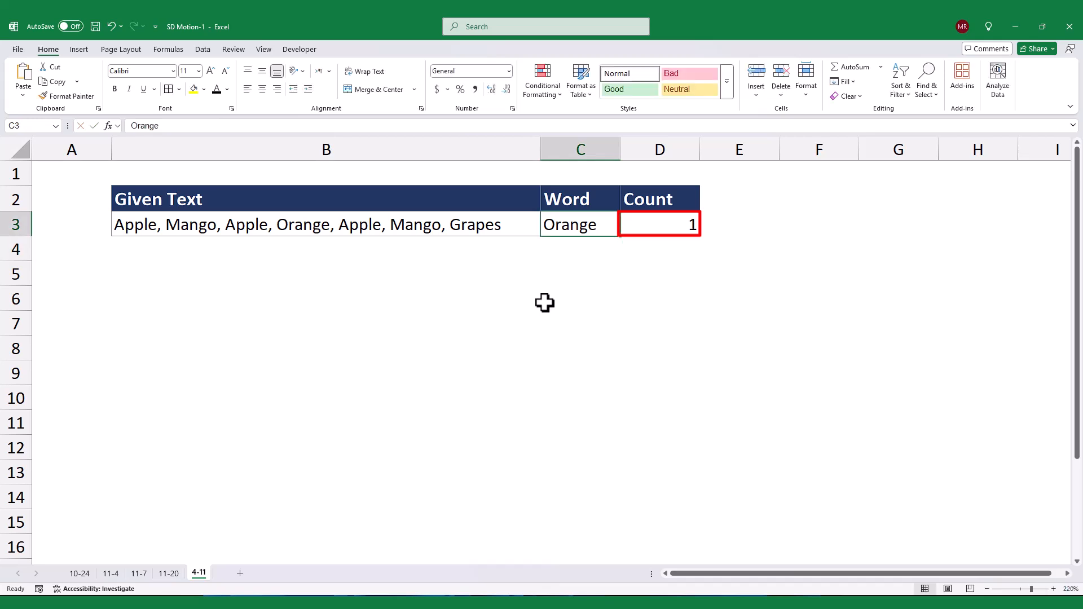
{"action": "type", "text": "Grapes"}
{"action": "key", "text": "Return"}
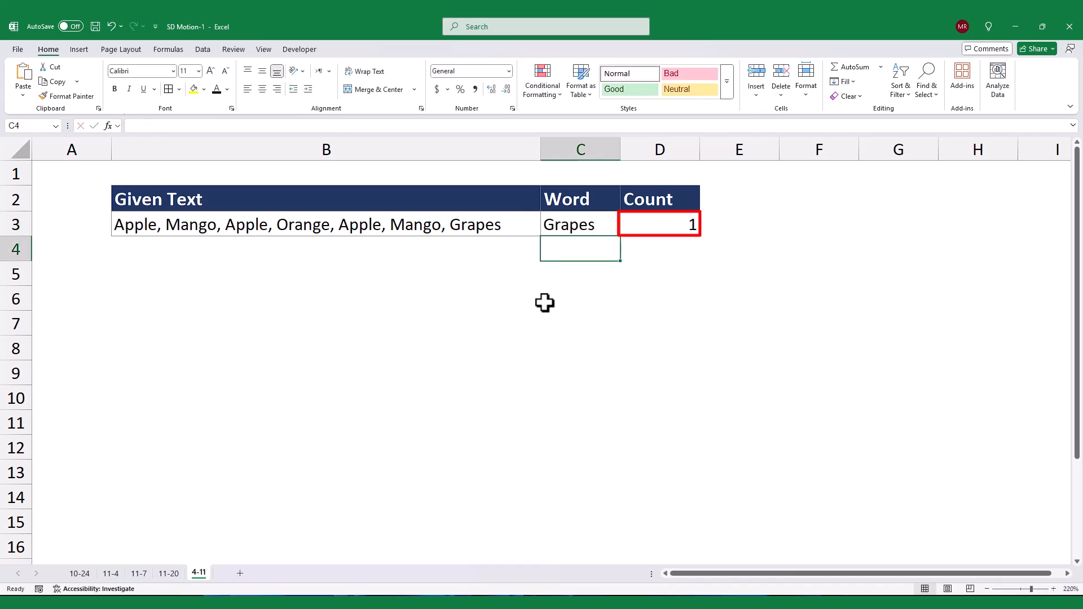
Replace the last word of the given text in B3, Grapes, with Apple
{"action": "left_click", "coordinate": [511, 222]}
{"action": "double_click", "coordinate": [501, 225]}
{"action": "key", "text": "BackSpace"}
{"action": "key", "text": "BackSpace"}
{"action": "key", "text": "BackSpace"}
{"action": "key", "text": "BackSpace"}
{"action": "key", "text": "BackSpace"}
{"action": "key", "text": "BackSpace"}
{"action": "type", "text": "Apple"}
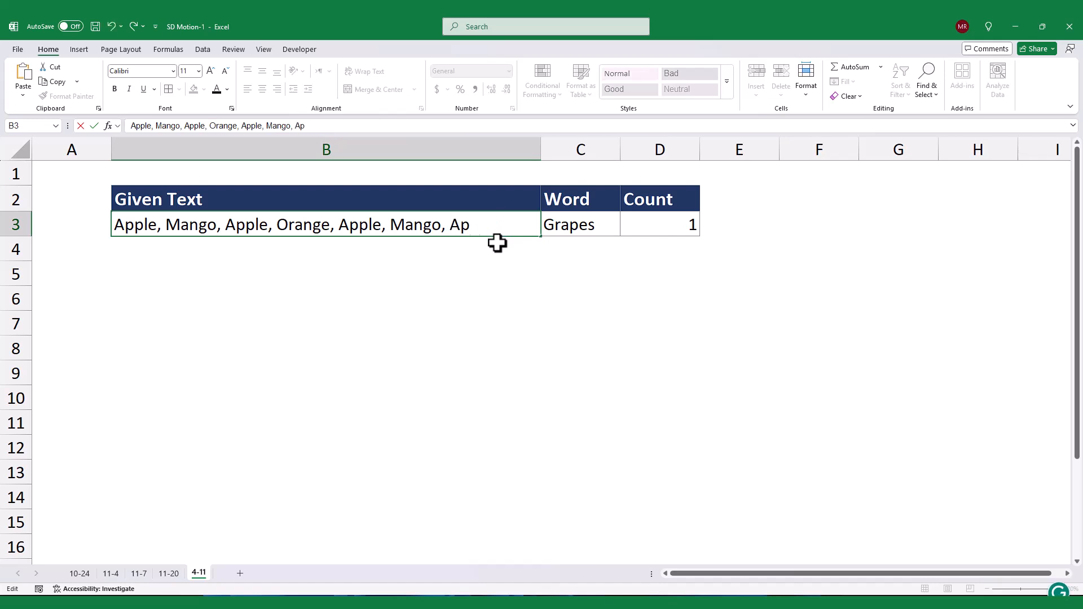
{"action": "key", "text": "Return"}
Enter Apple as the word to count in C3
{"action": "left_click", "coordinate": [544, 222]}
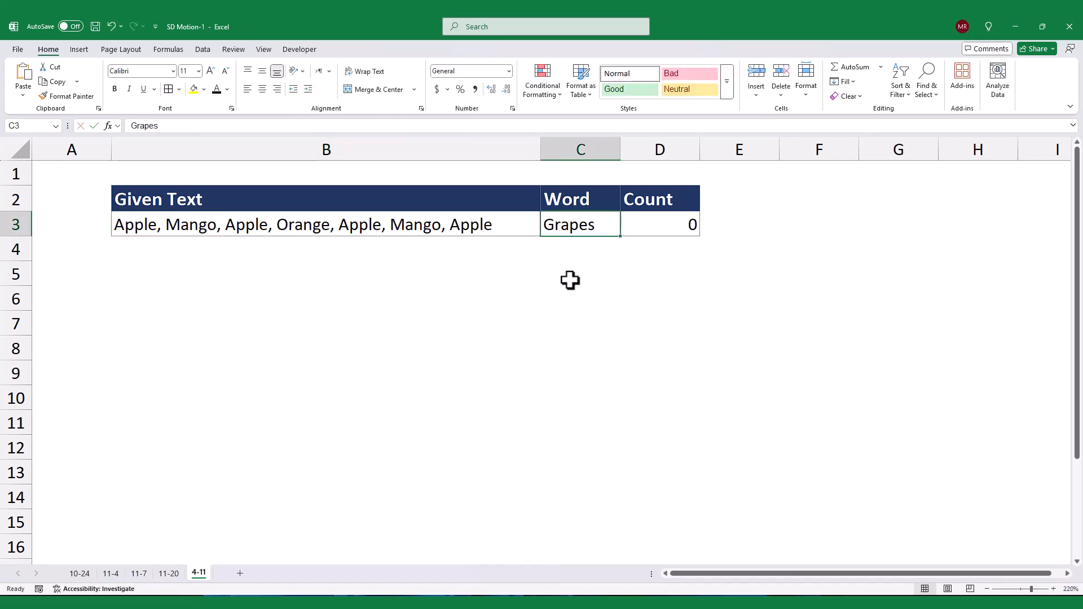
{"action": "type", "text": "Apple"}
{"action": "key", "text": "Return"}
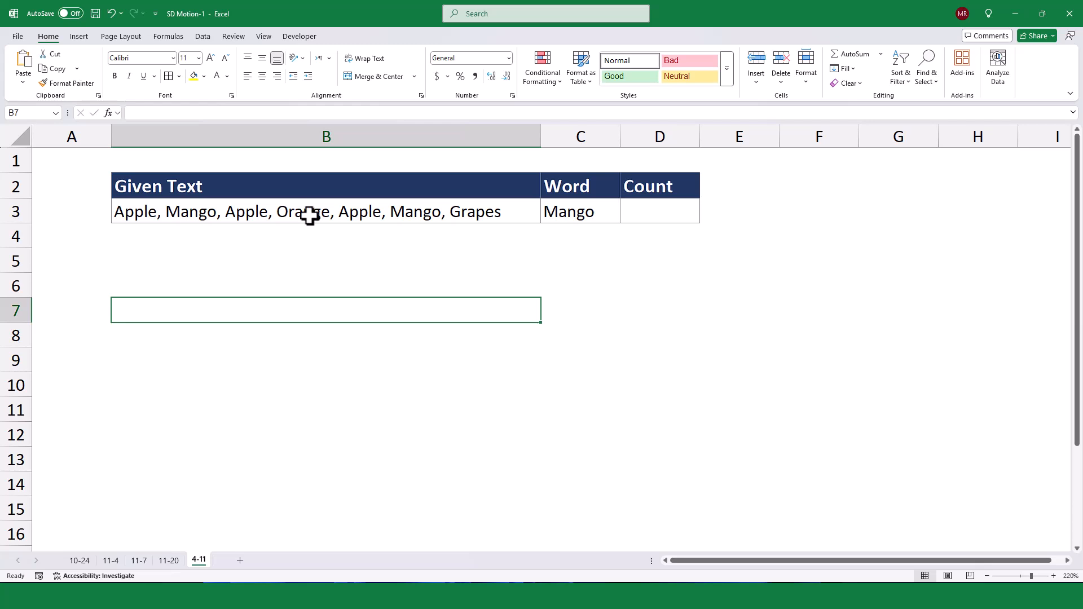
{"action": "left_click", "coordinate": [309, 211]}
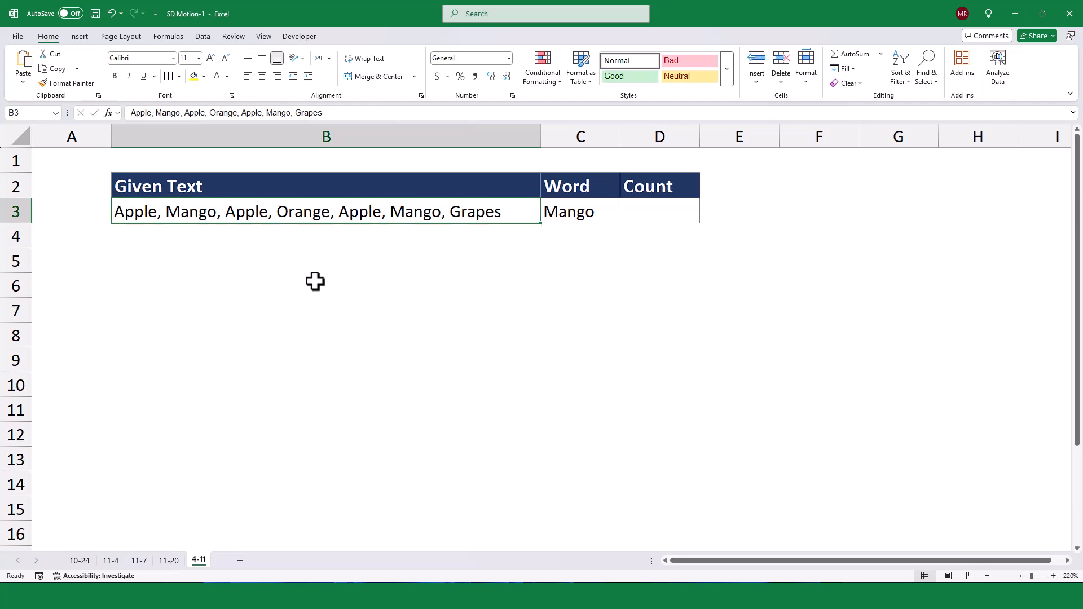
{"action": "left_click", "coordinate": [572, 218]}
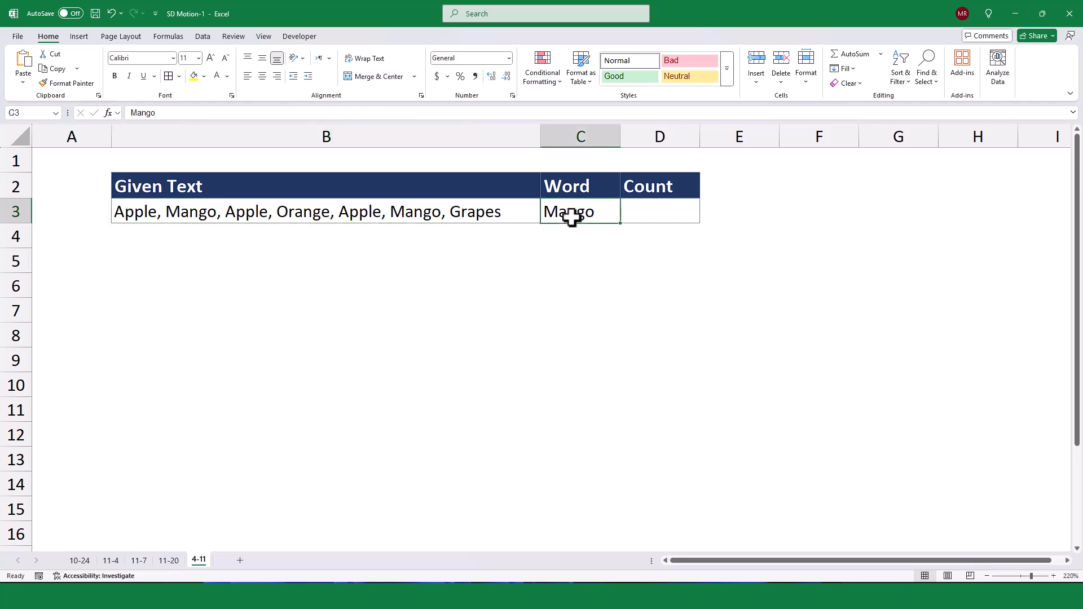
{"action": "left_click", "coordinate": [364, 266]}
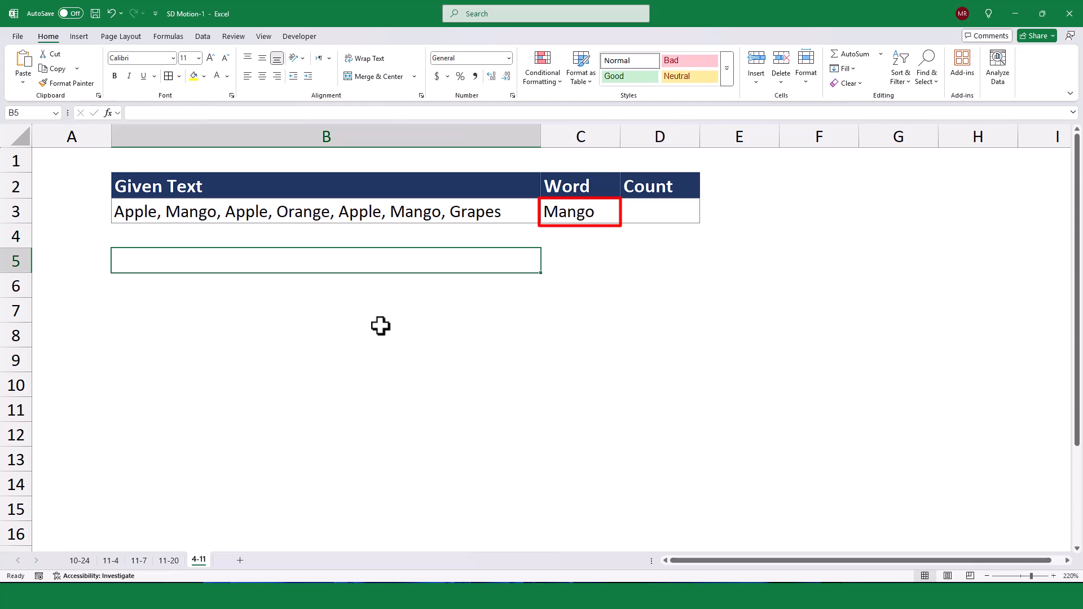
{"action": "type", "text": "="}
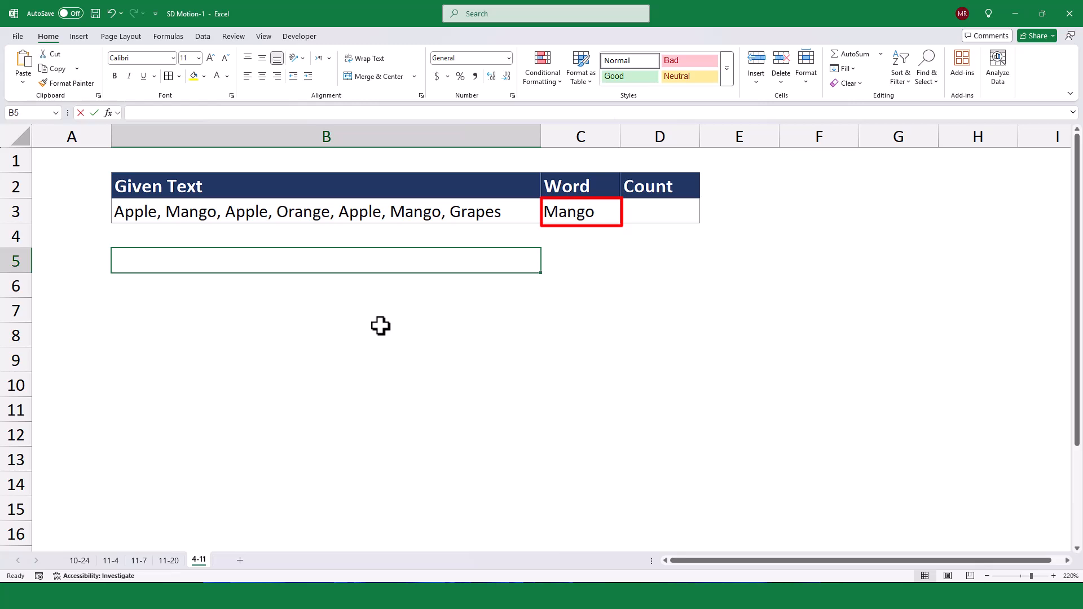
Change the word in C3 to Apple
{"action": "left_click", "coordinate": [575, 213]}
{"action": "type", "text": "Apple"}
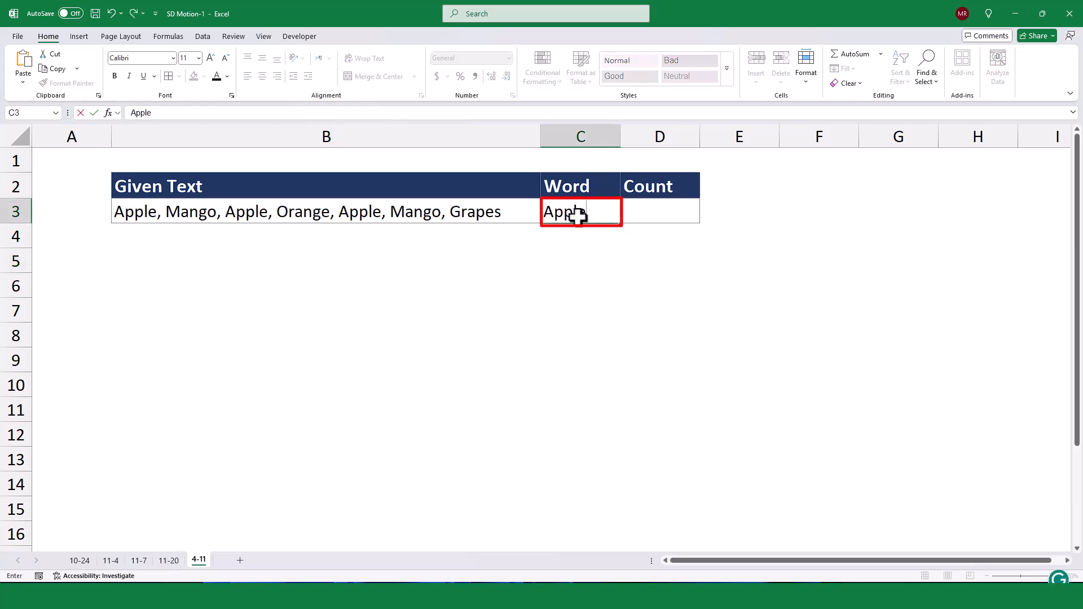
{"action": "key", "text": "Return"}
{"action": "left_click", "coordinate": [597, 306]}
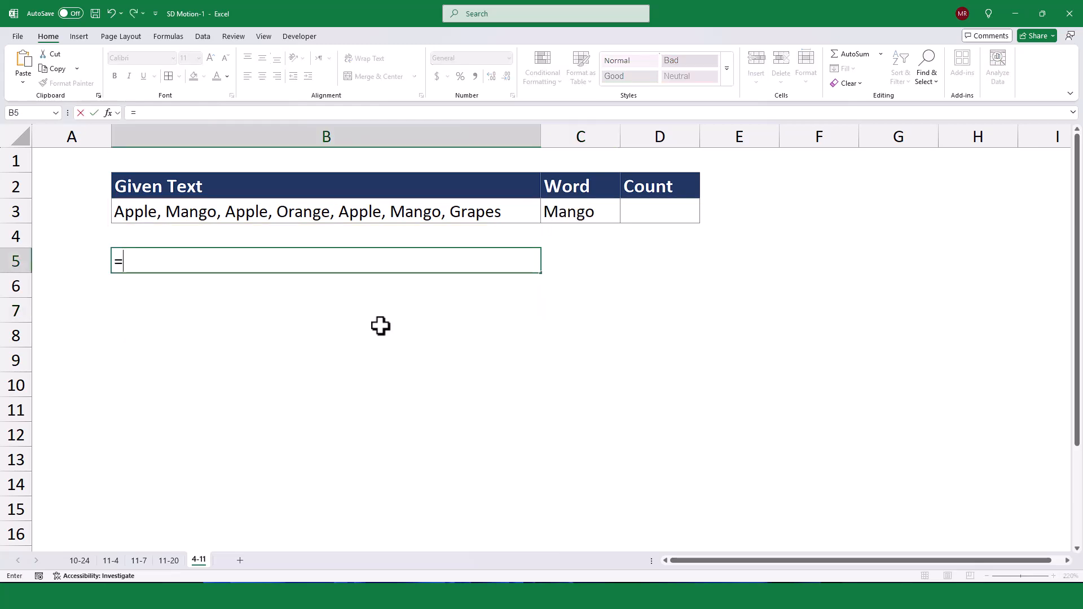
Calculate the total character count of the given text in B5 with =LEN(B3)
{"action": "type", "text": "LEN("}
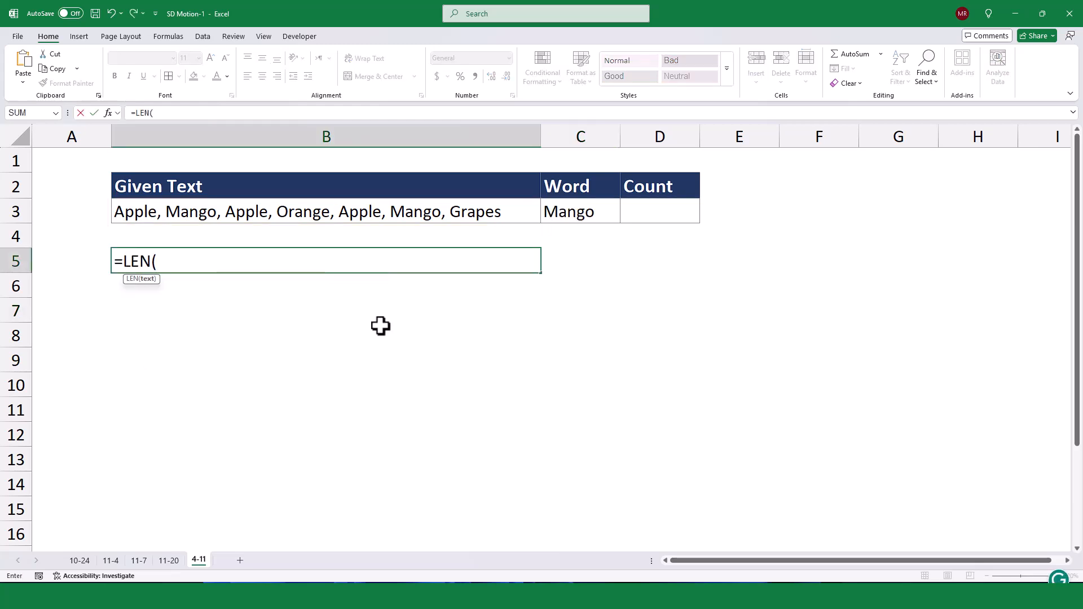
{"action": "left_click", "coordinate": [348, 216]}
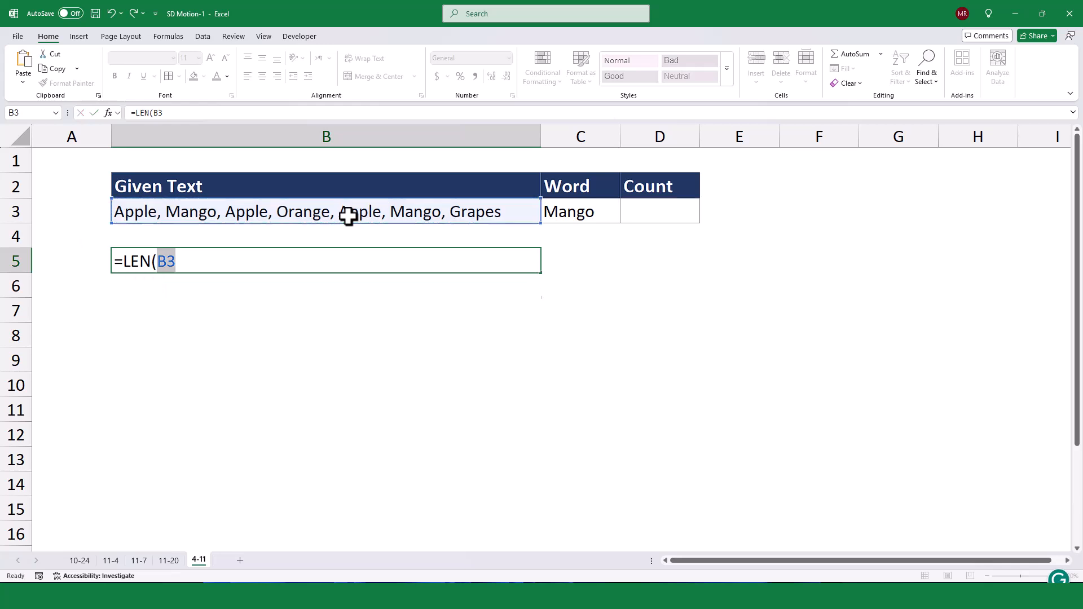
{"action": "key", "text": "Return"}
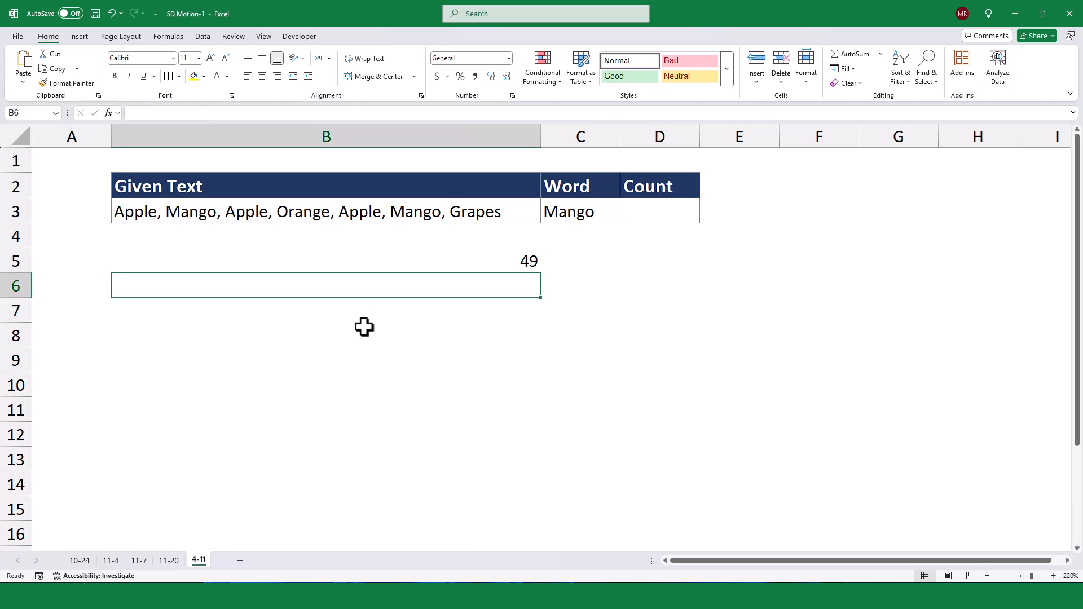
Enter =SUBSTITUTE(B3,C3,"") in B6 to strip every occurrence of the word from the given text
{"action": "type", "text": "=subs"}
{"action": "key", "text": "Tab"}
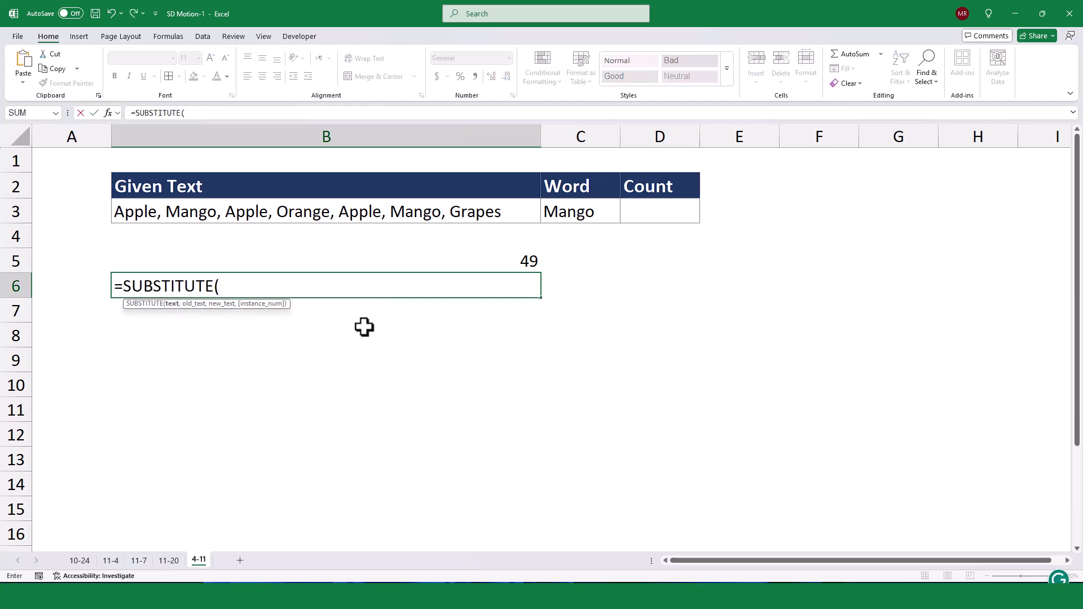
{"action": "left_click", "coordinate": [330, 219]}
{"action": "type", "text": ","}
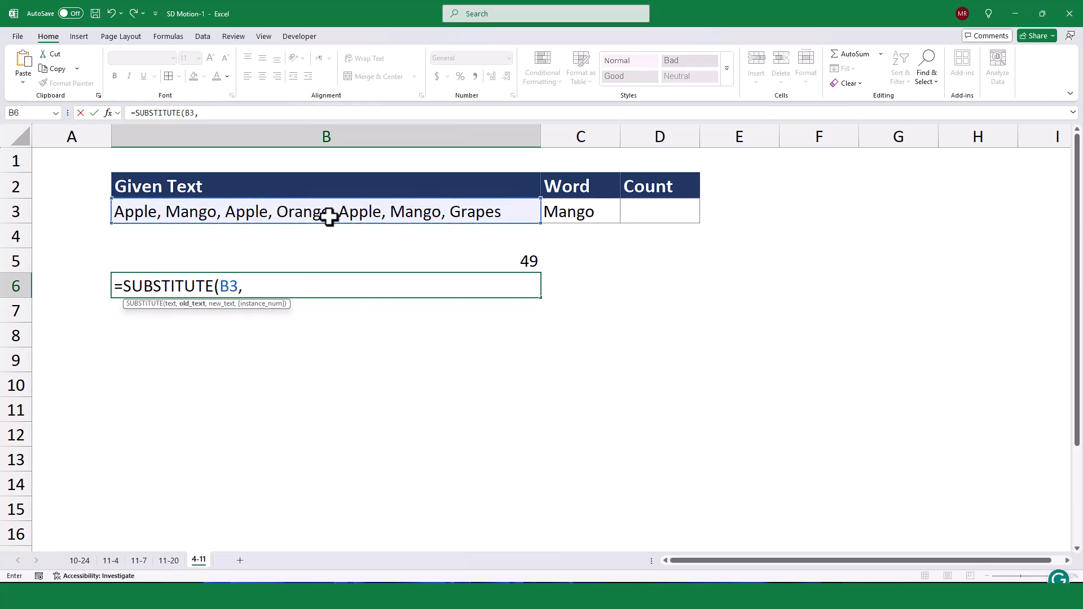
{"action": "left_click", "coordinate": [575, 212]}
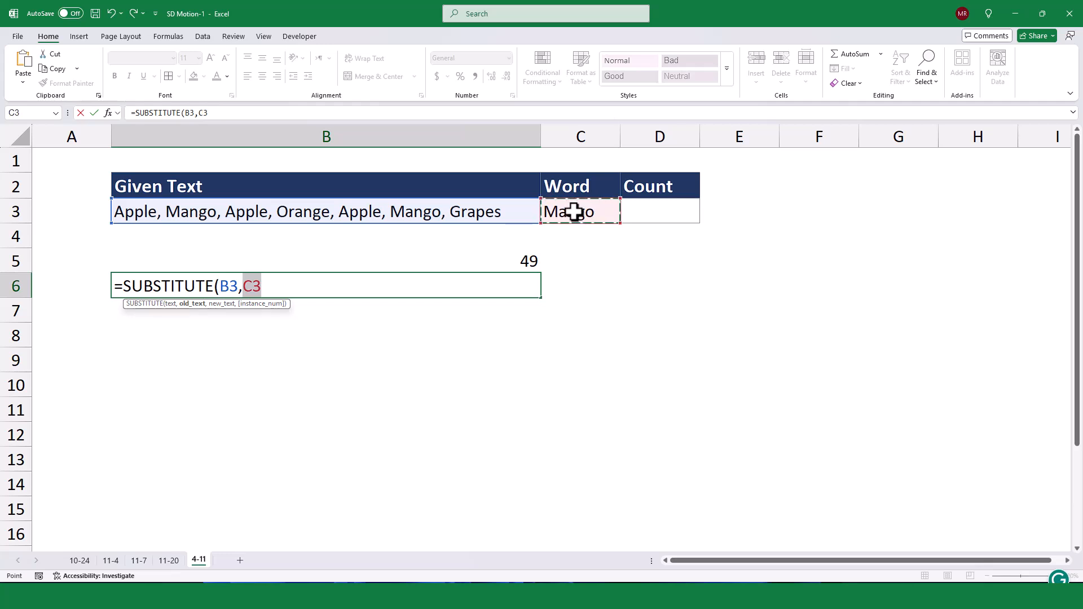
{"action": "type", "text": ",\"\")"}
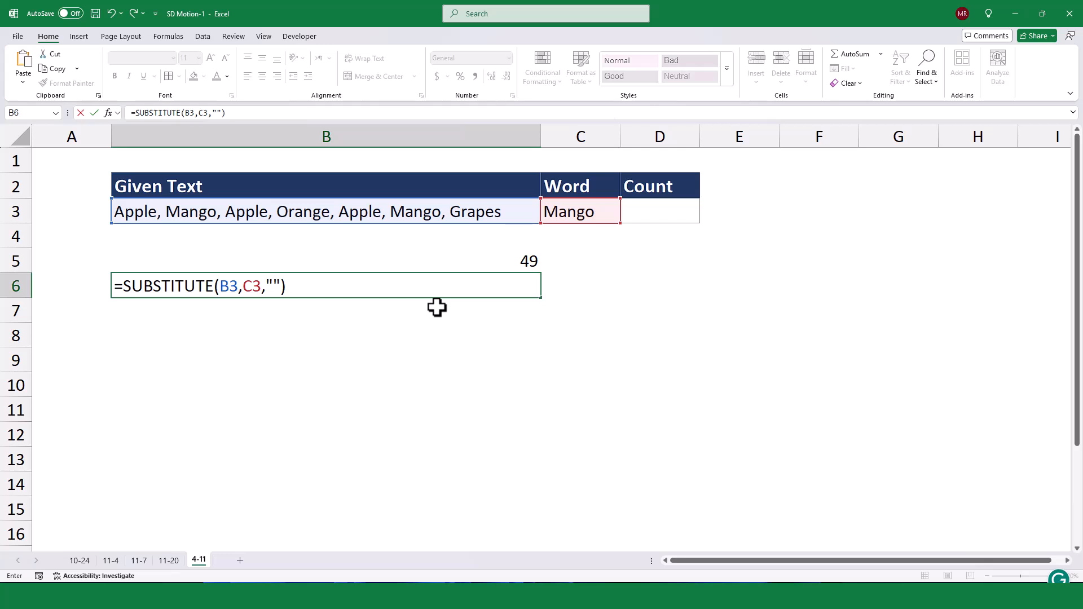
{"action": "key", "text": "Return"}
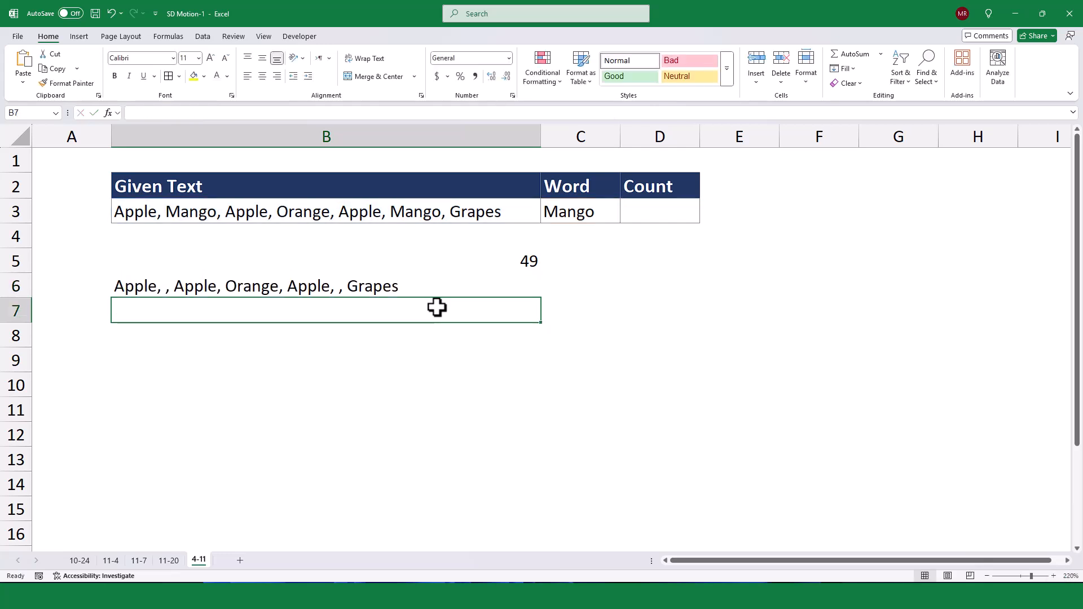
Wrap the formula in B6 in LEN so that it reads =LEN(SUBSTITUTE(B3,C3,""))
{"action": "left_click", "coordinate": [406, 288]}
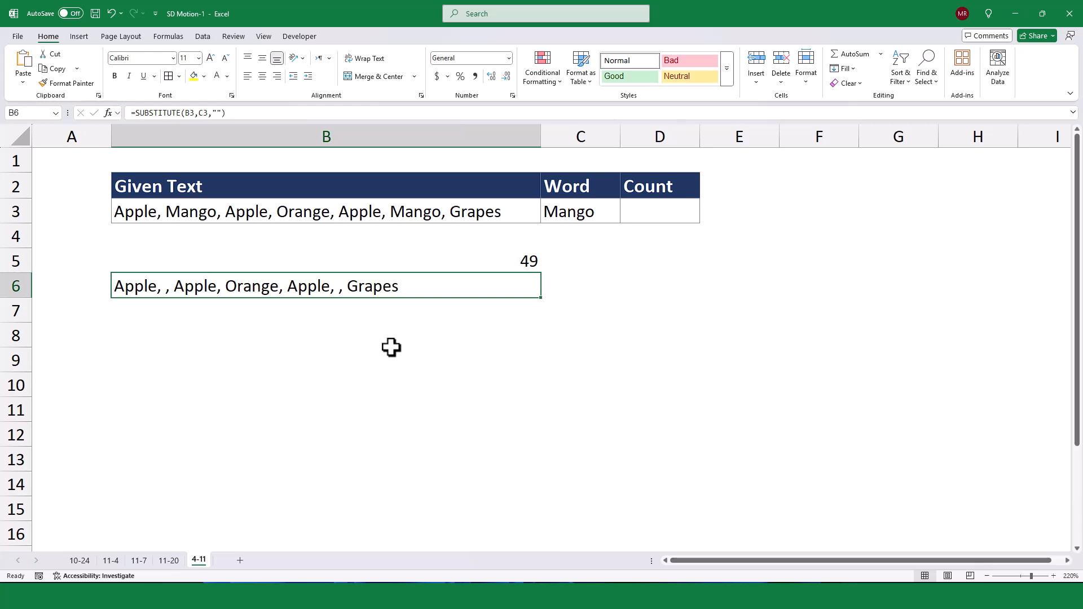
{"action": "left_click", "coordinate": [135, 113]}
{"action": "type", "text": "len"}
{"action": "key", "text": "Tab"}
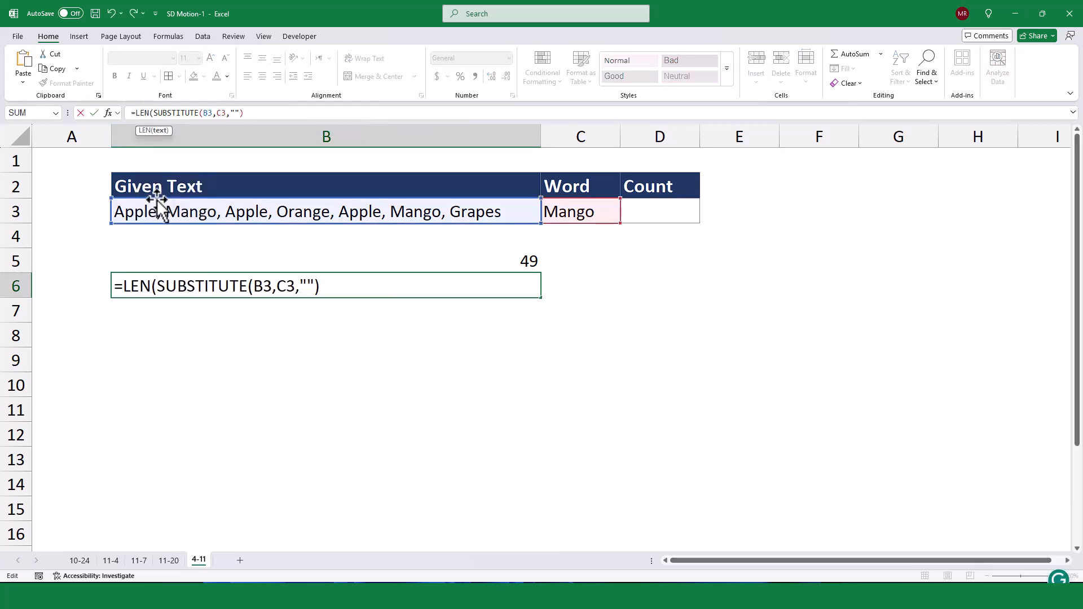
{"action": "type", "text": ")"}
{"action": "key", "text": "Return"}
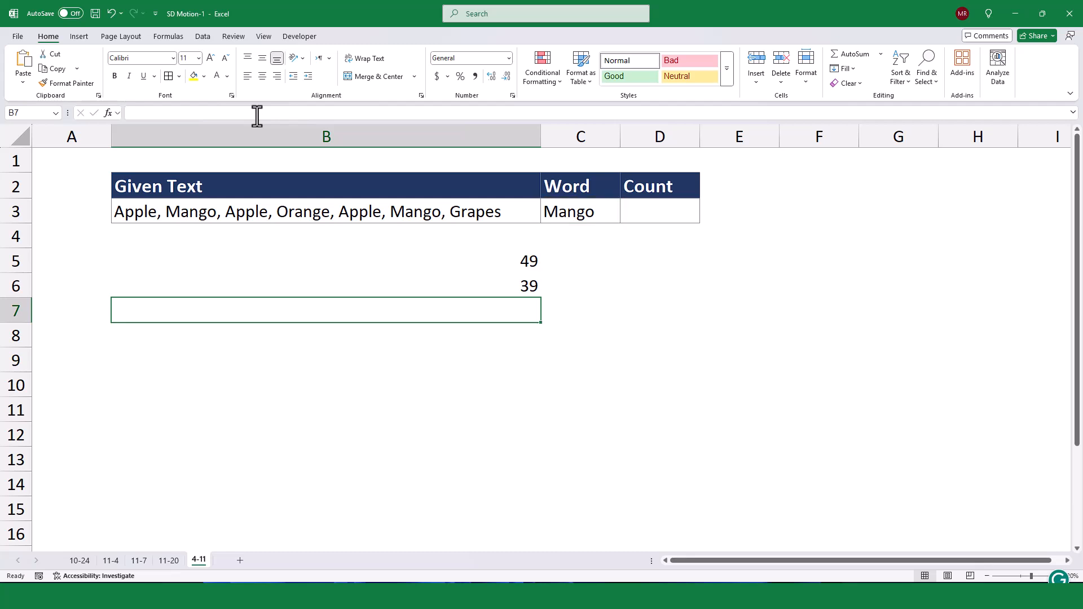
Subtract the two lengths in B7 with the formula =B5-B6
{"action": "type", "text": "="}
{"action": "left_click", "coordinate": [324, 258]}
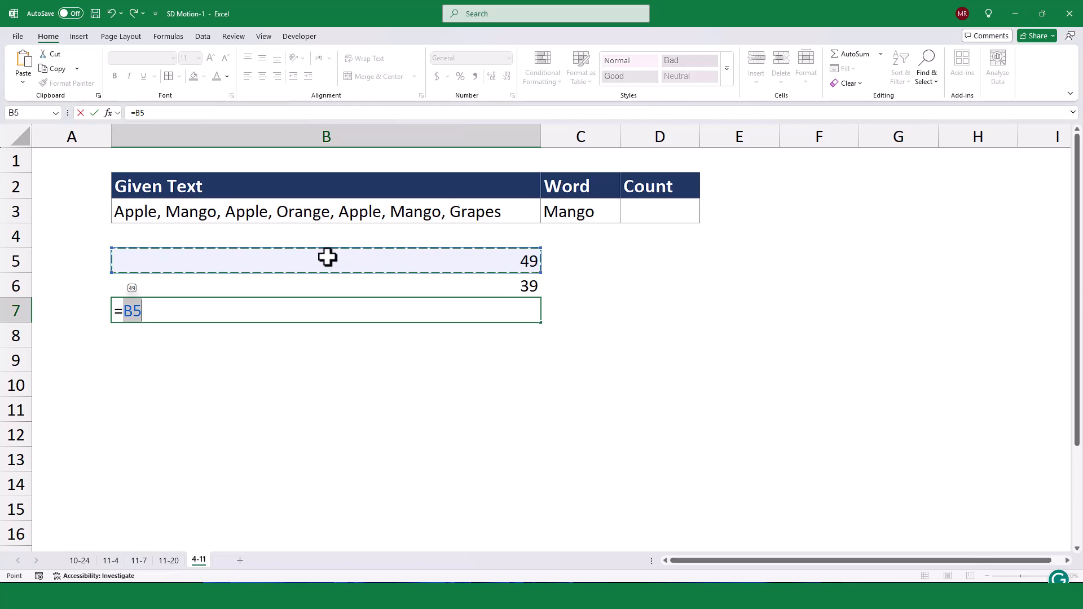
{"action": "type", "text": "-"}
{"action": "left_click", "coordinate": [474, 287]}
{"action": "key", "text": "Return"}
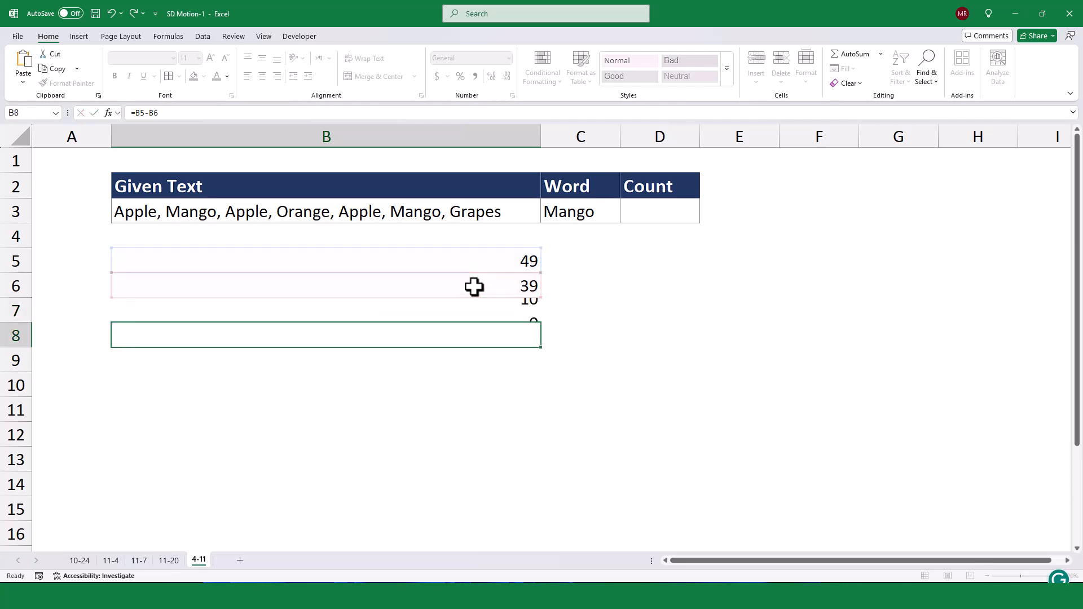
Change the formula in B7 to =(B5-B6)/LEN(C3) to divide the difference by the word's length
{"action": "left_click", "coordinate": [498, 312]}
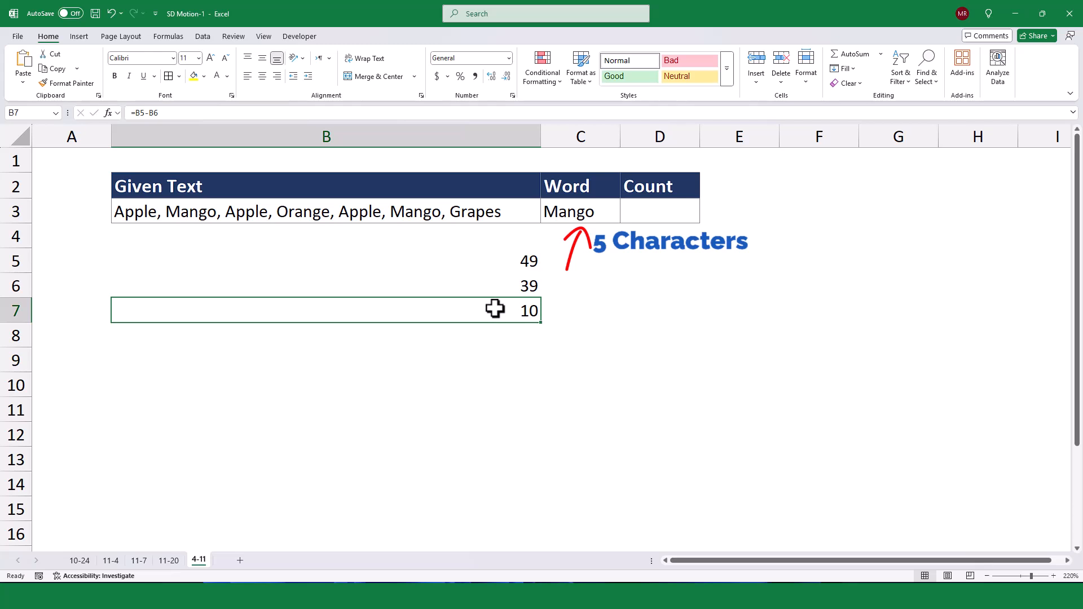
{"action": "left_click", "coordinate": [136, 113]}
{"action": "type", "text": "(B5-B6)/len("}
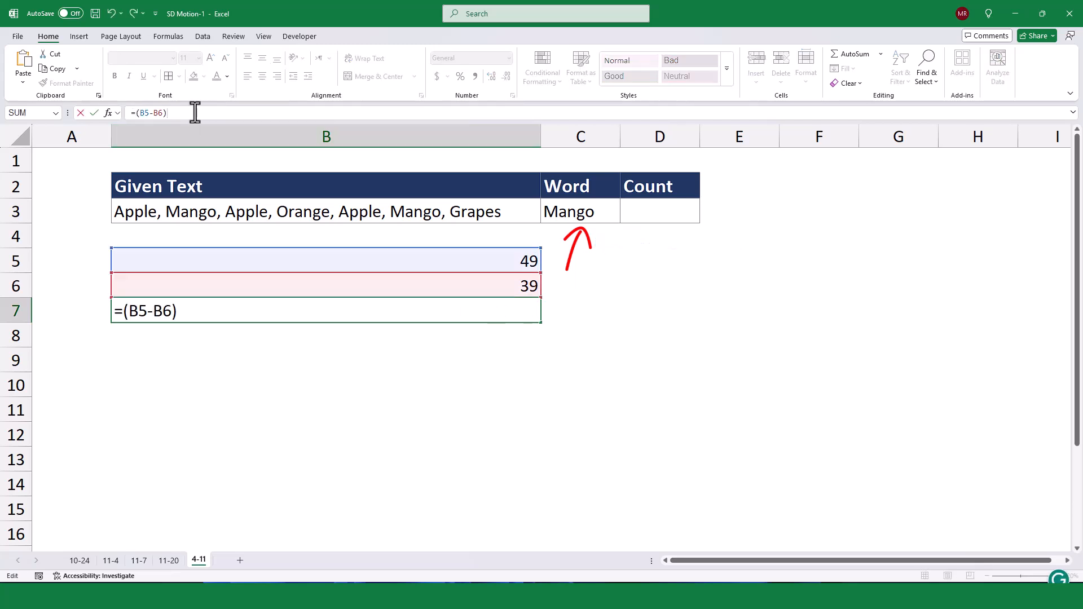
{"action": "left_click", "coordinate": [551, 206]}
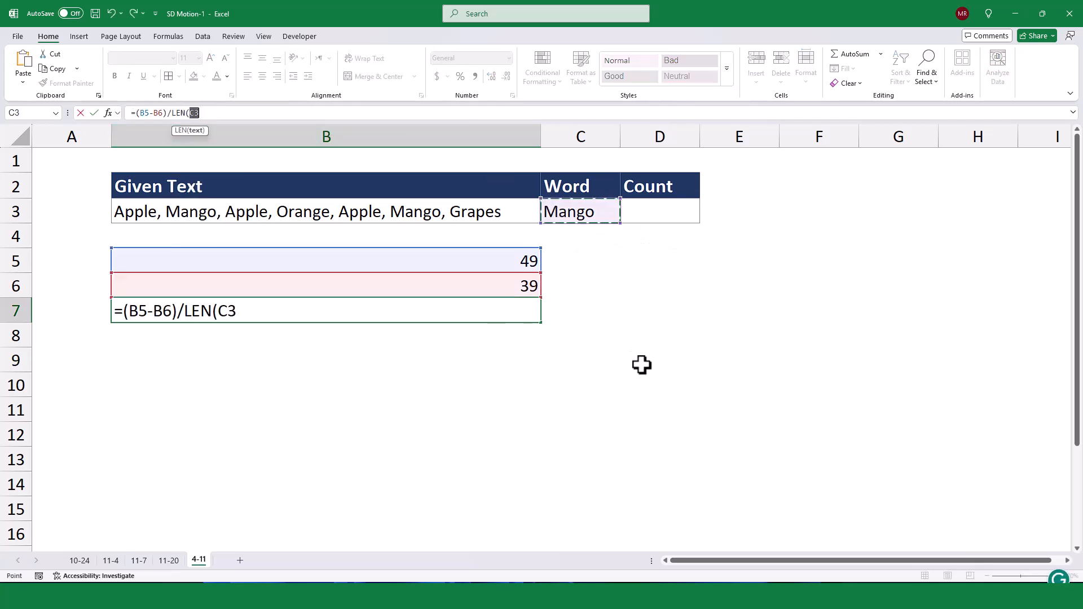
{"action": "key", "text": "Return"}
{"action": "left_click", "coordinate": [567, 334]}
{"action": "left_click", "coordinate": [519, 309]}
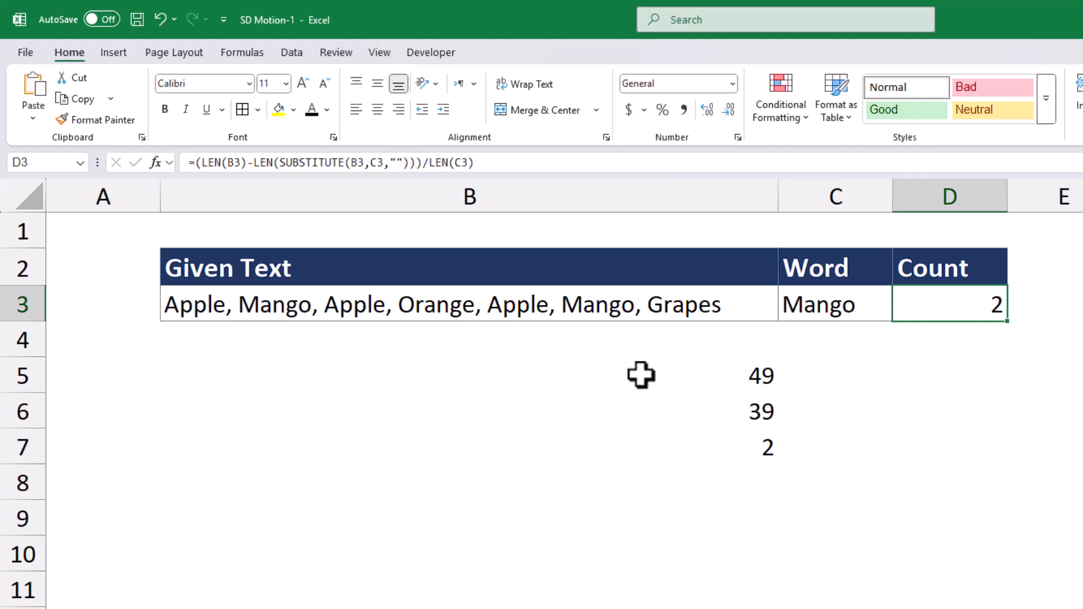
Clear the helper formulas from cells B5:B7
{"action": "left_click_drag", "start_coordinate": [642, 372], "coordinate": [659, 446]}
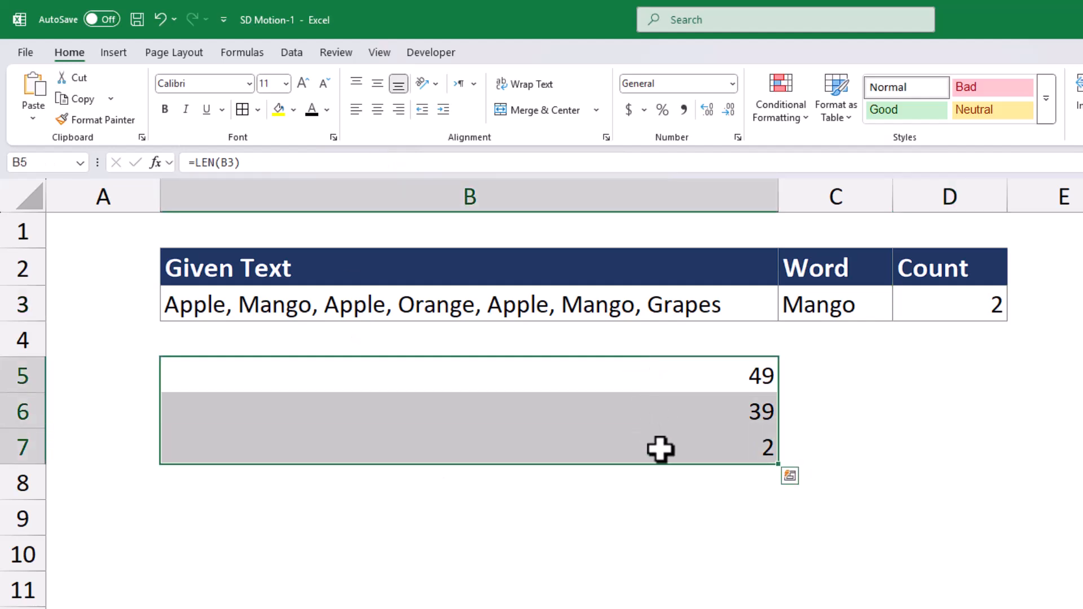
{"action": "key", "text": "Delete"}
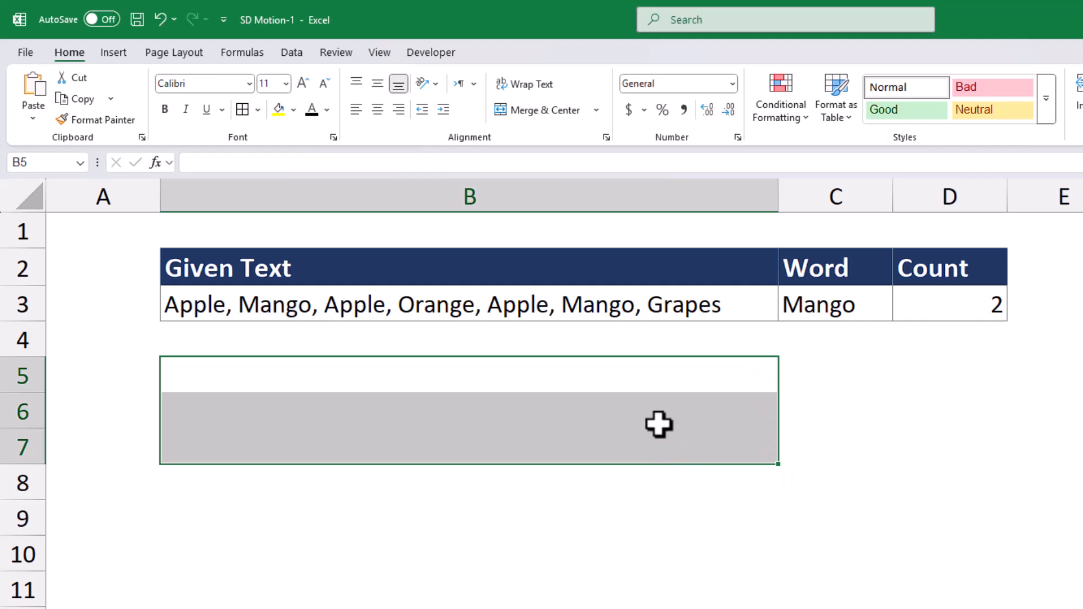
Test the count formula by entering Apple as the word in C3
{"action": "left_click", "coordinate": [833, 312]}
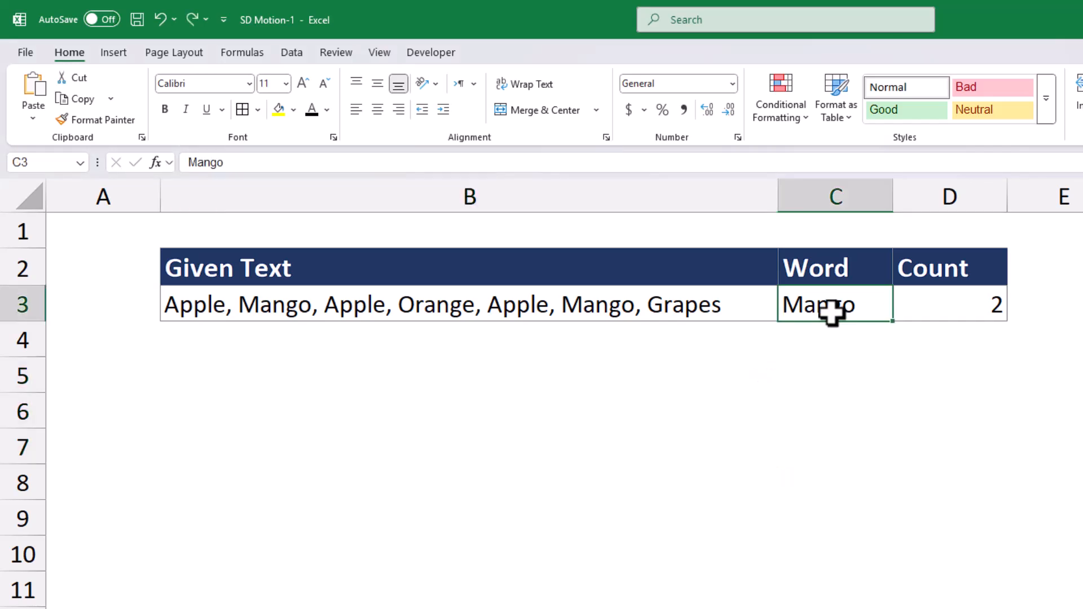
{"action": "type", "text": "Apple"}
{"action": "key", "text": "Return"}
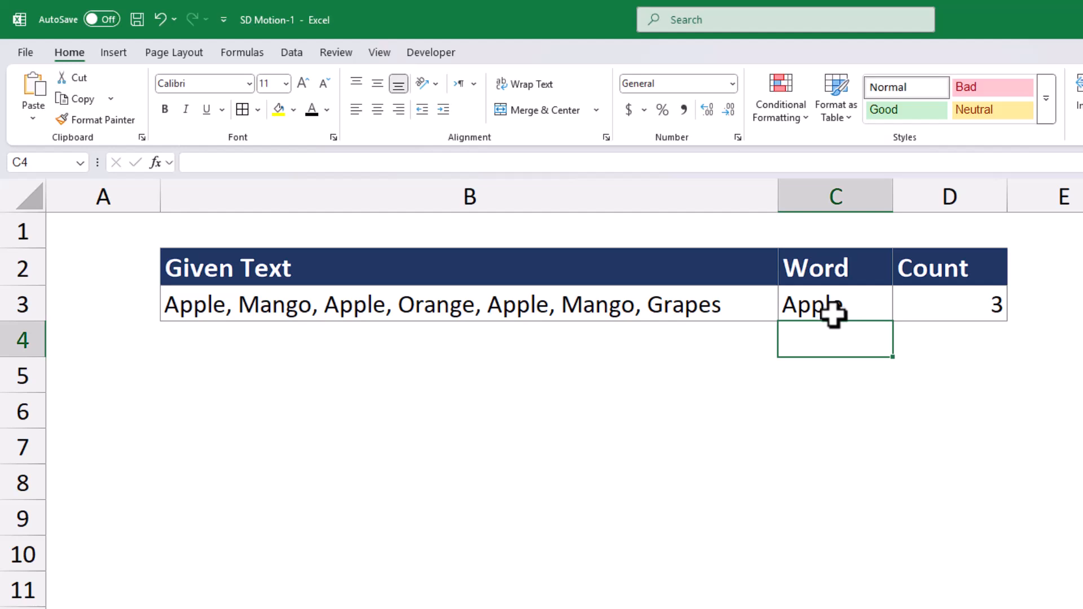
{"action": "left_click", "coordinate": [862, 447]}
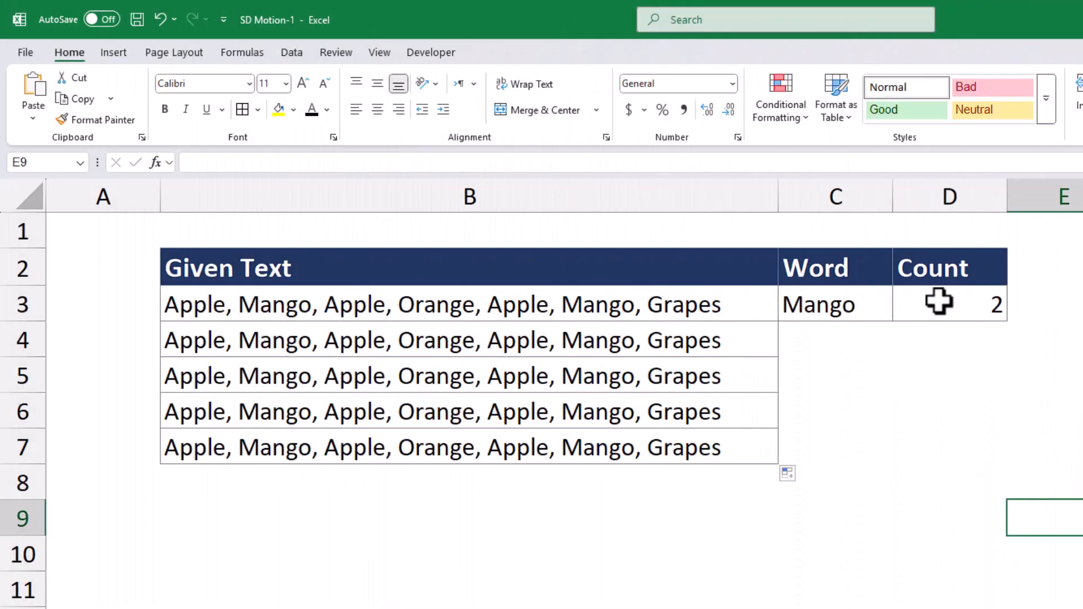
In the D3 count formula, replace B3 inside the first LEN with TEXTJOIN(",",TRUE,B3:B7)
{"action": "left_click", "coordinate": [940, 306]}
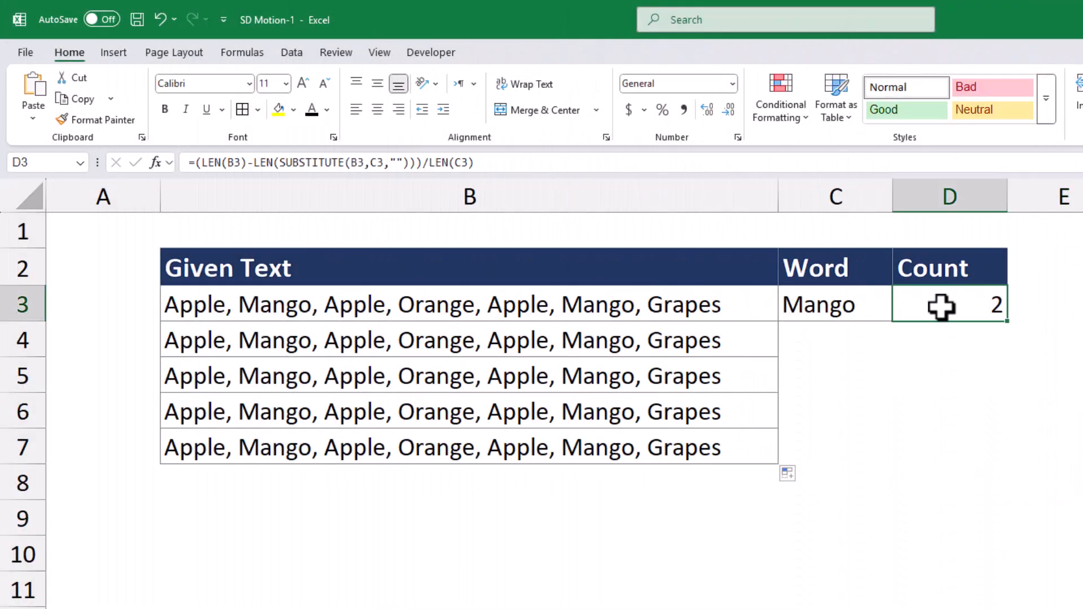
{"action": "double_click", "coordinate": [234, 162]}
{"action": "type", "text": "textjoin"}
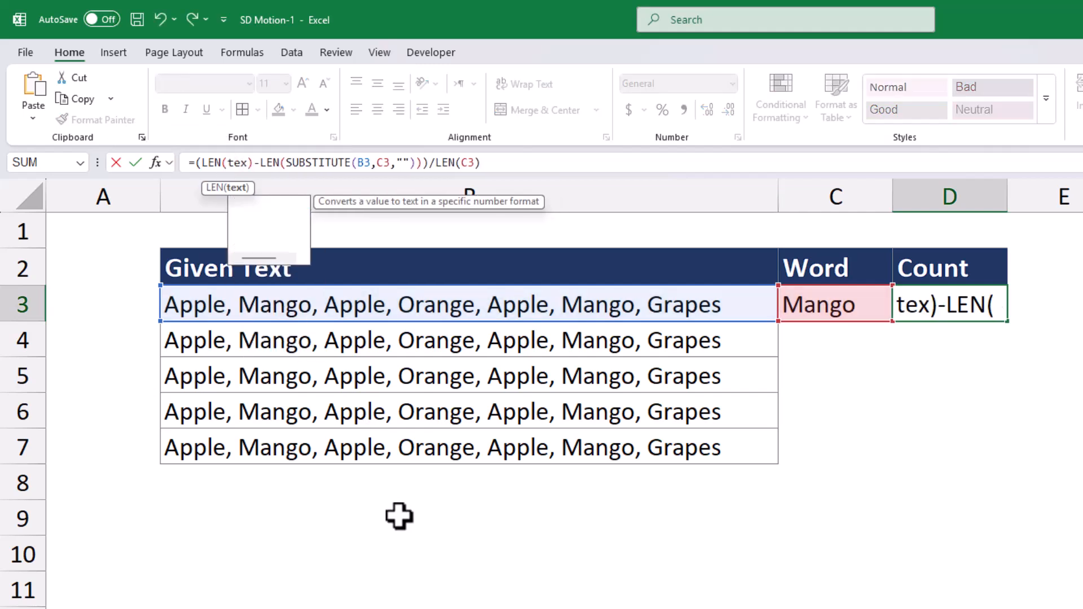
{"action": "key", "text": "Tab"}
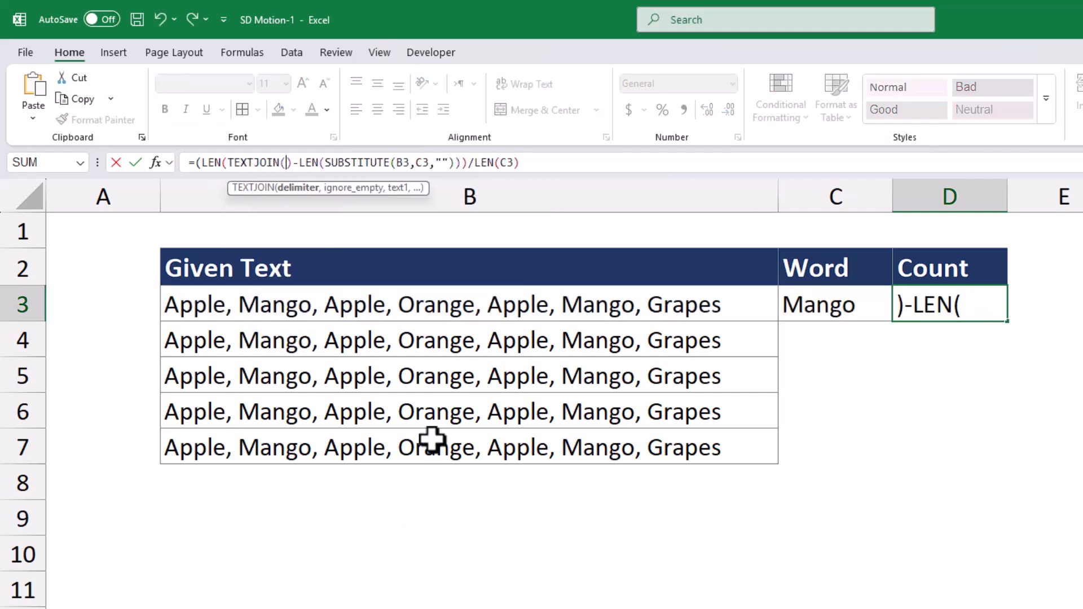
{"action": "type", "text": "\",\","}
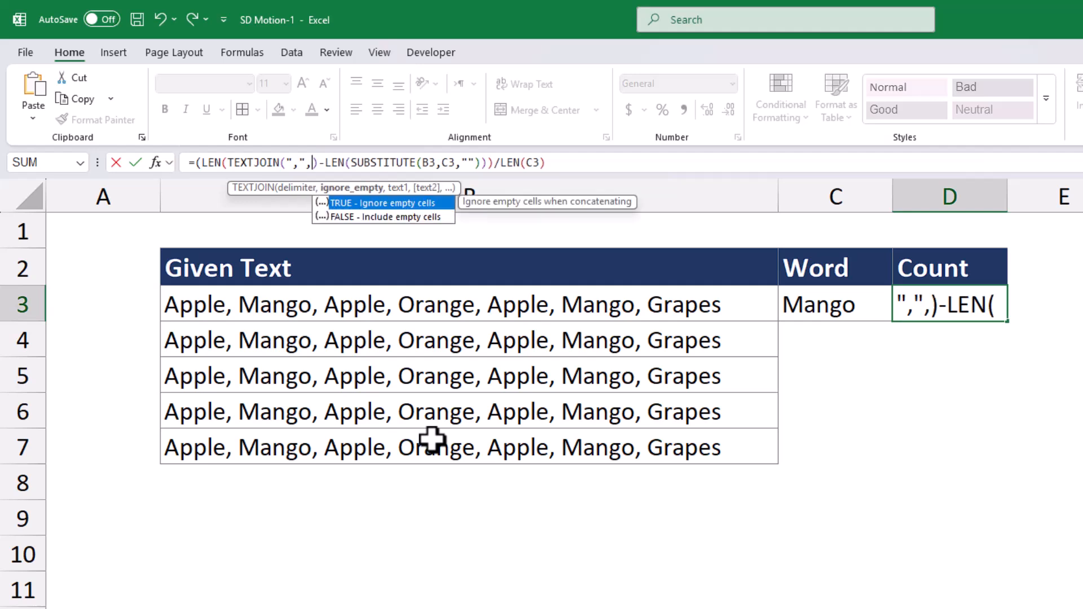
{"action": "key", "text": "Tab"}
{"action": "type", "text": ","}
{"action": "left_click_drag", "start_coordinate": [447, 307], "coordinate": [447, 438]}
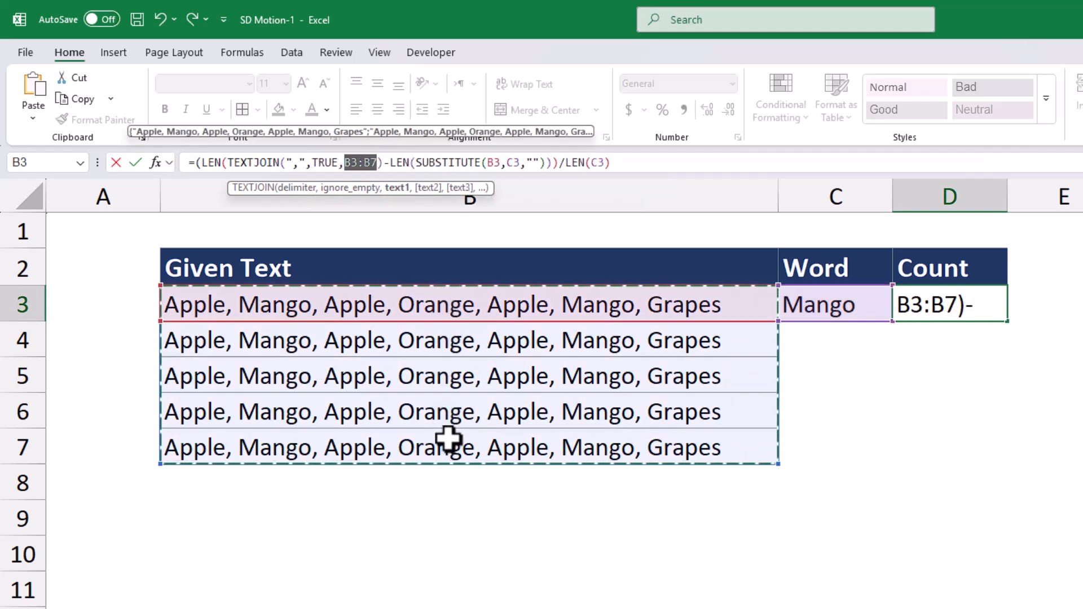
{"action": "type", "text": ")"}
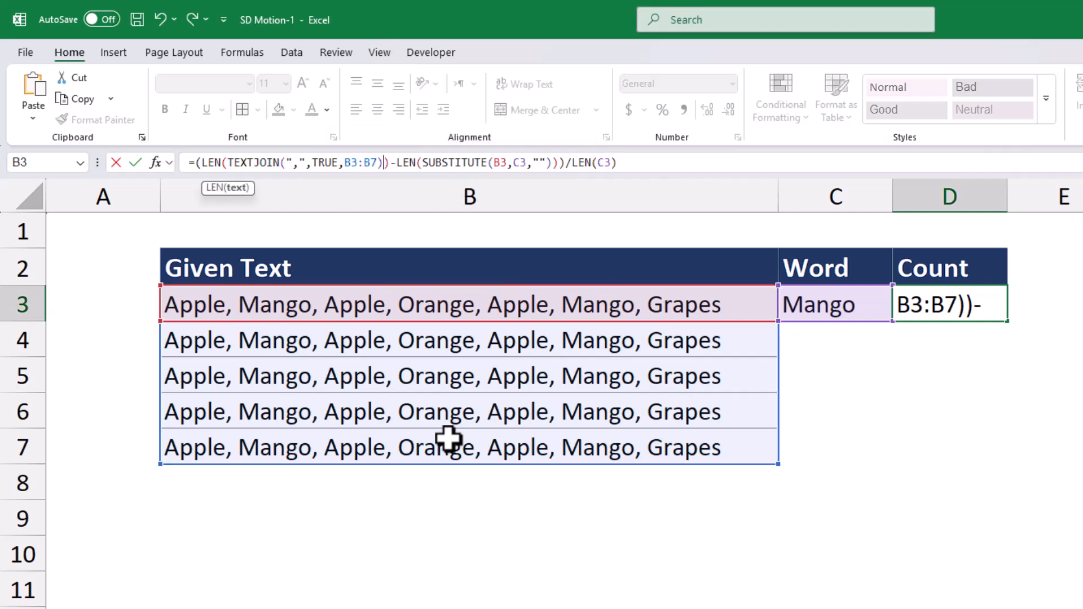
Replace B3 inside SUBSTITUTE with the same TEXTJOIN expression over B3:B7 and commit the D3 formula
{"action": "left_click", "coordinate": [226, 164], "text": "shift"}
{"action": "key", "text": "ctrl+c"}
{"action": "left_click", "coordinate": [504, 164]}
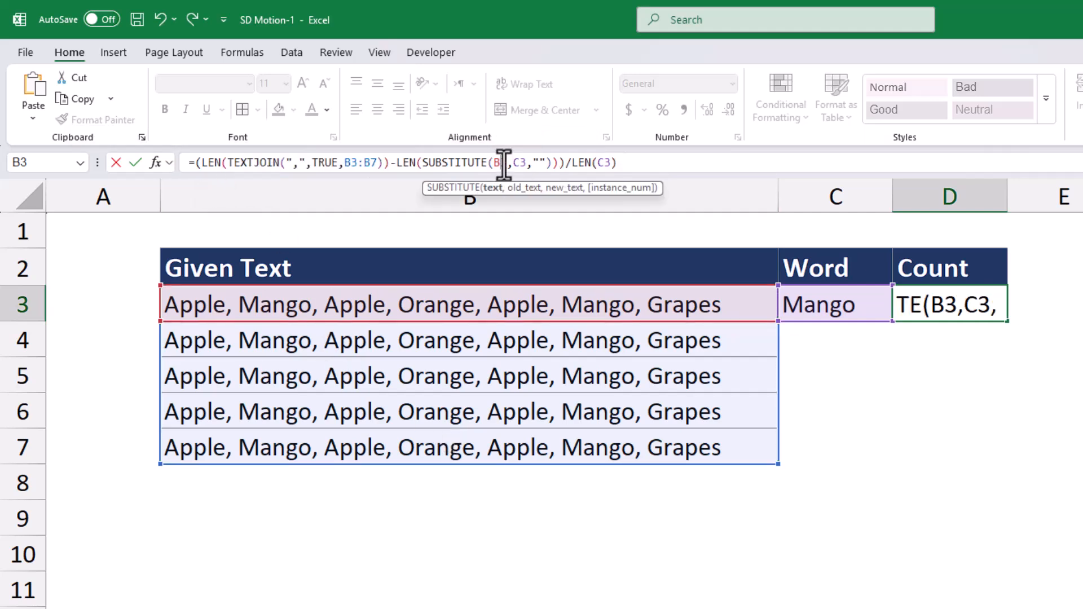
{"action": "key", "text": "ctrl+v"}
{"action": "key", "text": "Return"}
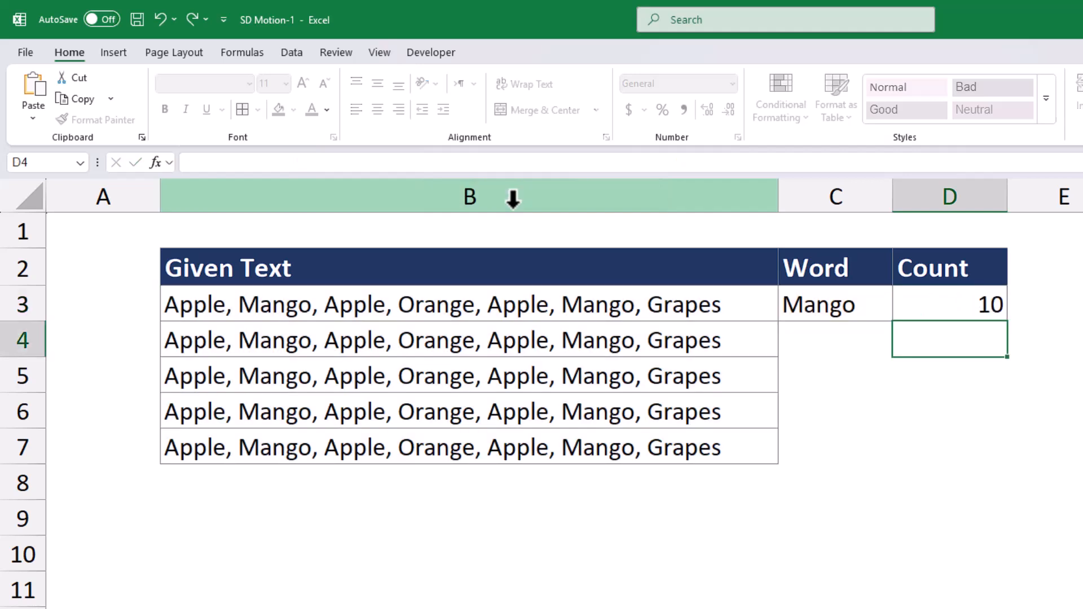
{"action": "left_click", "coordinate": [887, 446]}
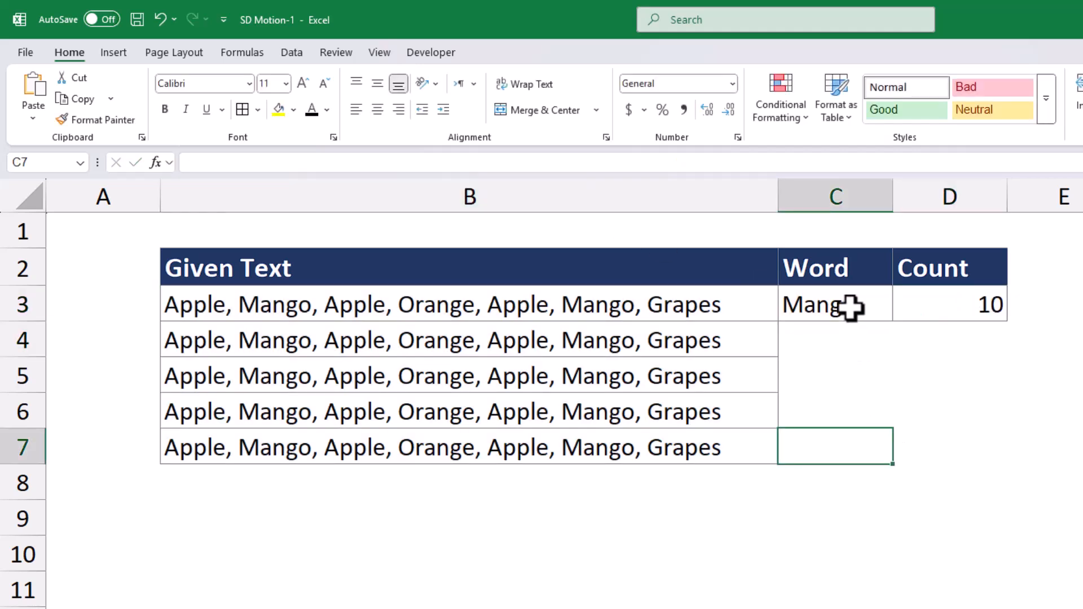
Test the range-wide count formula by entering Apple in C3 as the word, followed by Grapes
{"action": "left_click", "coordinate": [818, 309]}
{"action": "type", "text": "Apple"}
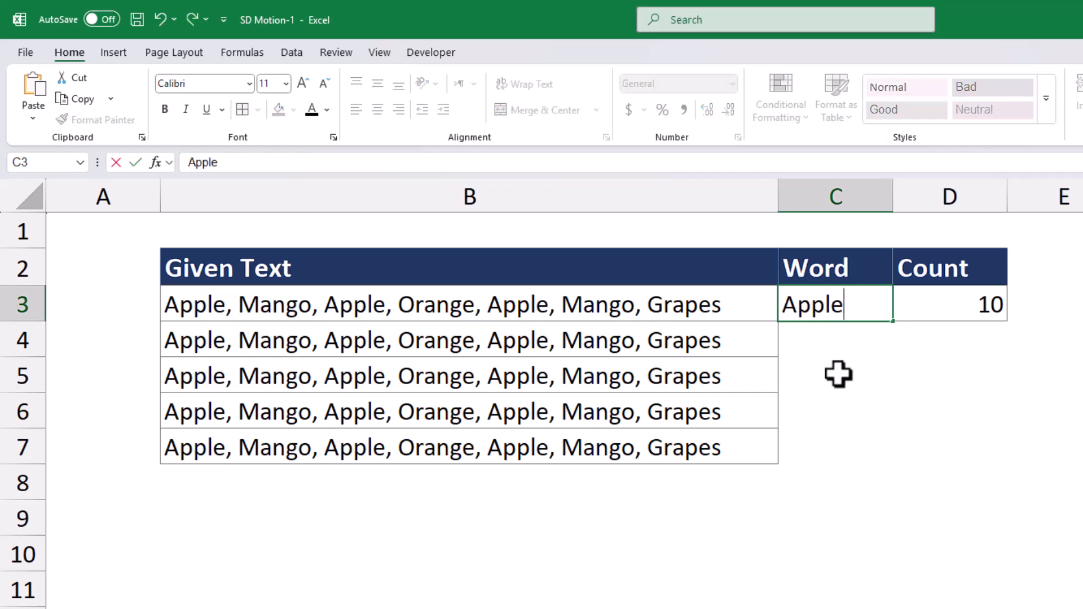
{"action": "key", "text": "Return"}
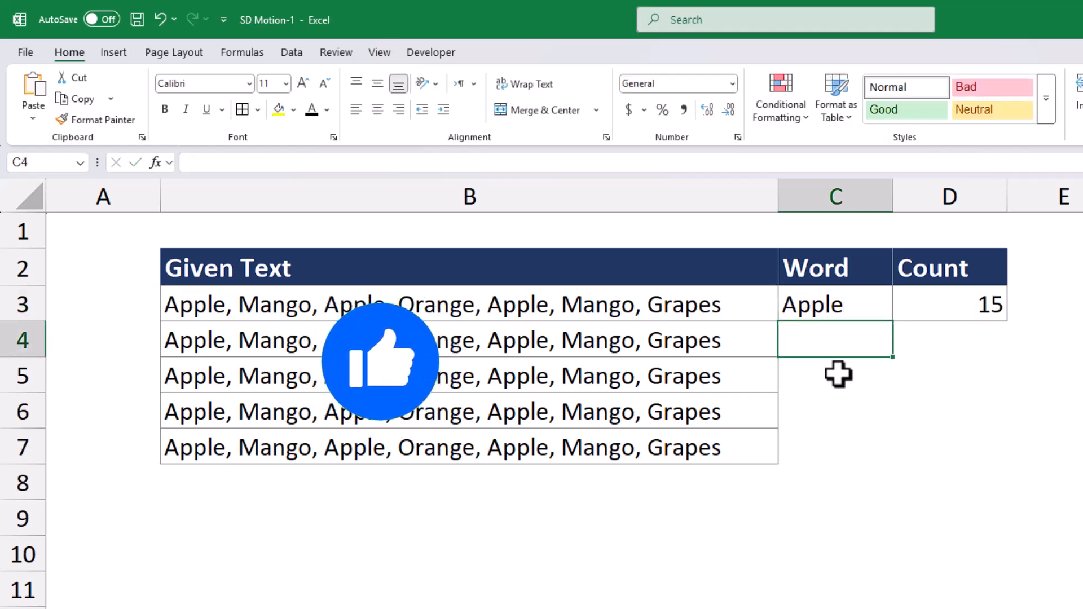
{"action": "left_click", "coordinate": [862, 522]}
{"action": "left_click", "coordinate": [851, 307]}
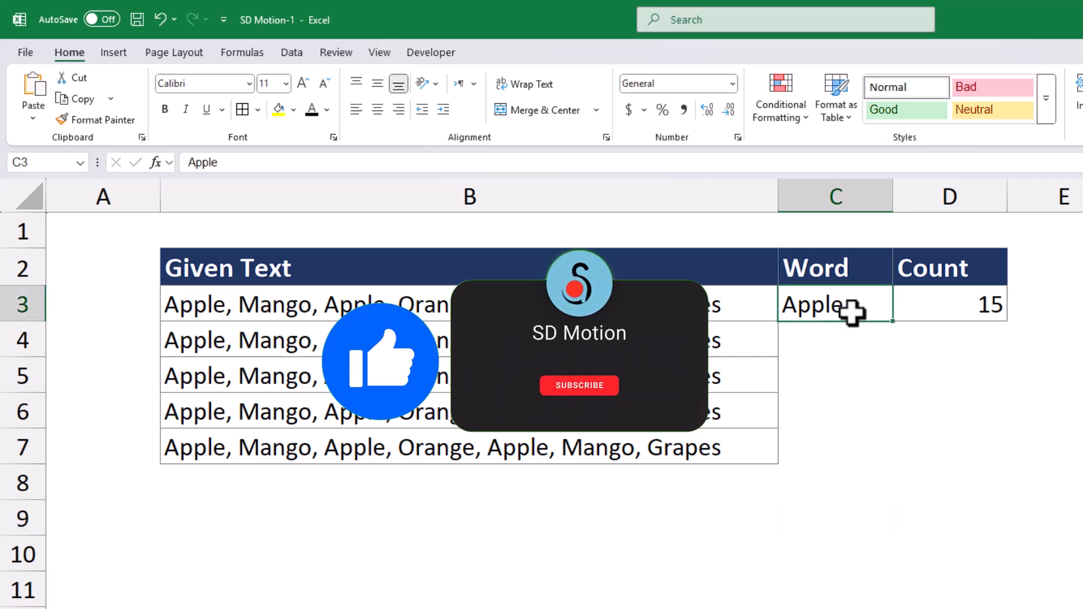
{"action": "type", "text": "Grapes"}
{"action": "key", "text": "Return"}
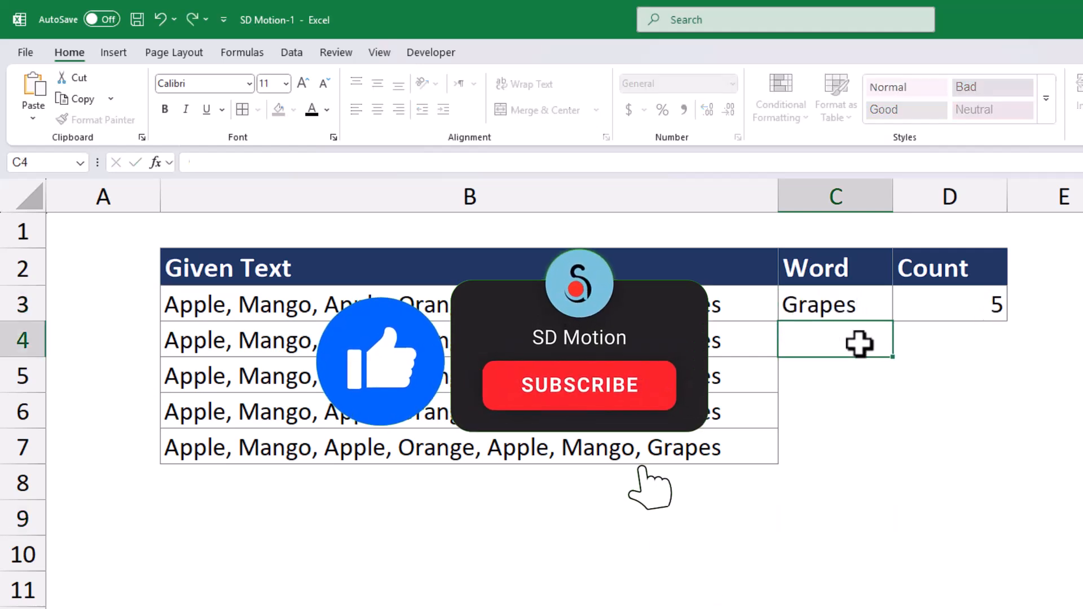